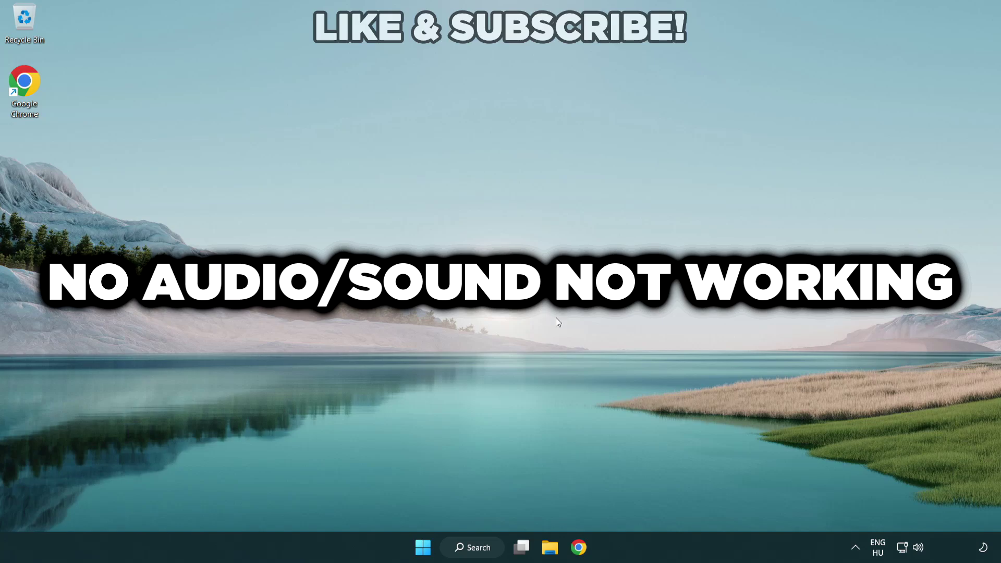
Switch sound output from CABLE Input to Speakers (High Definition Audio Device) in Quick Settings
left_click(918, 548)
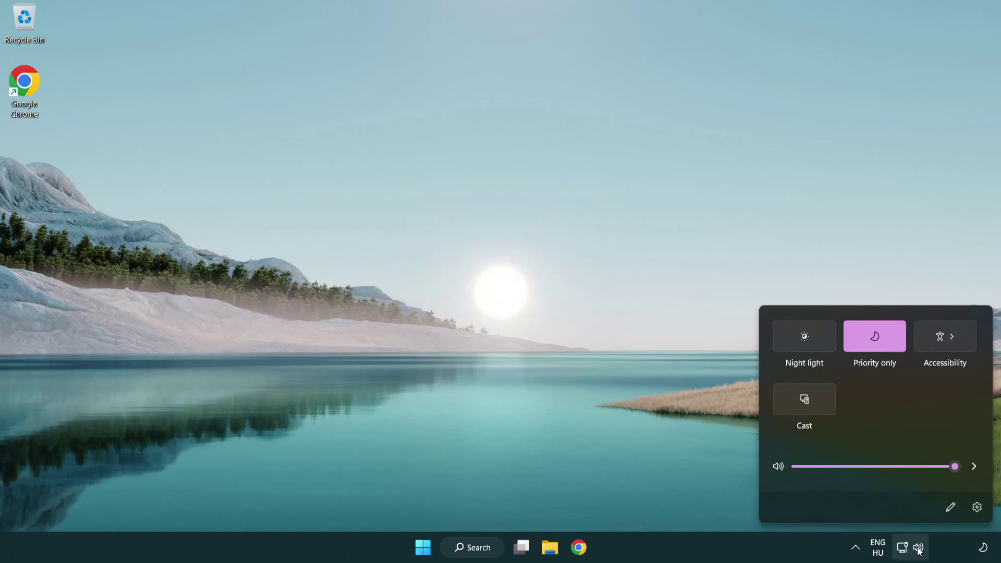
left_click(974, 468)
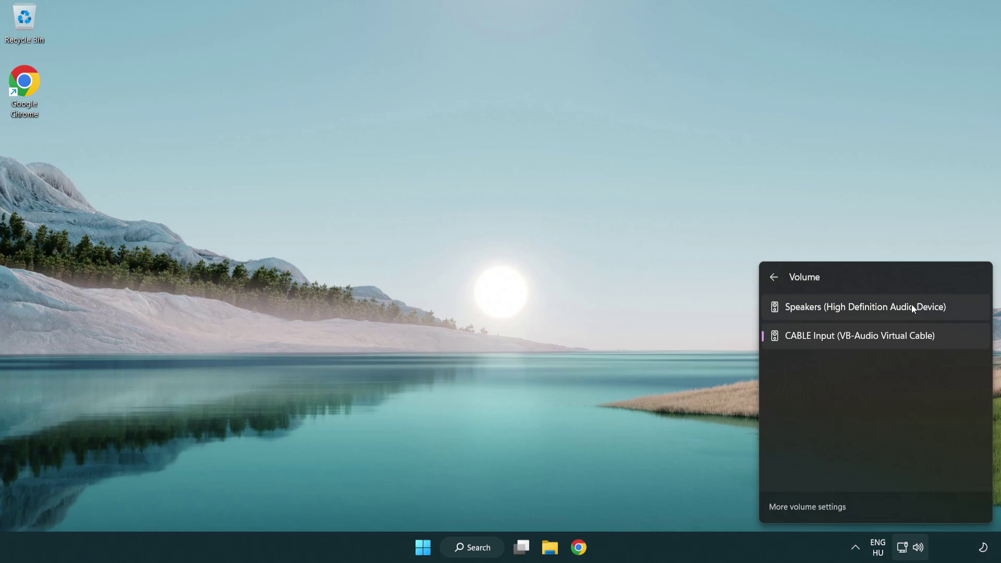
left_click(961, 311)
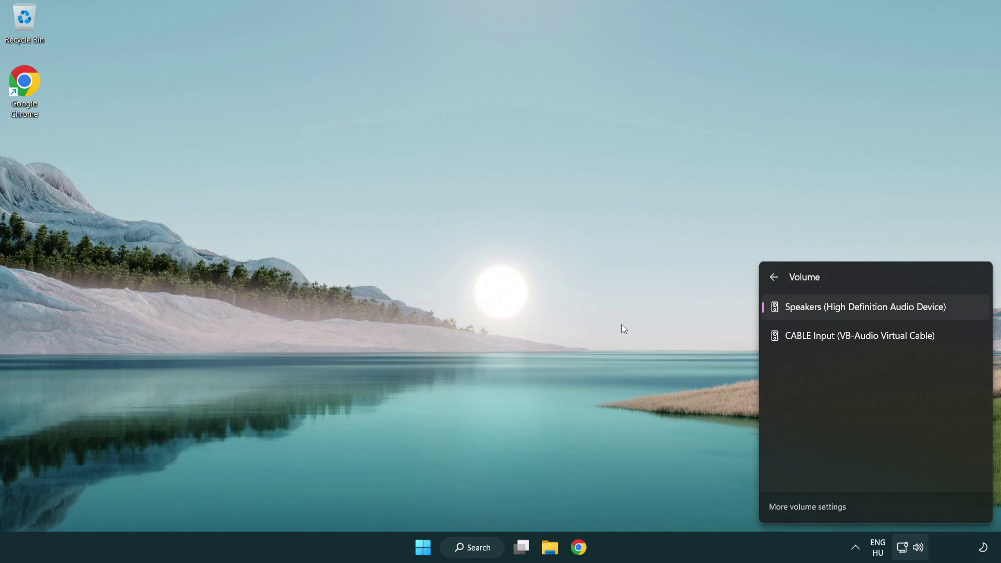
left_click(524, 297)
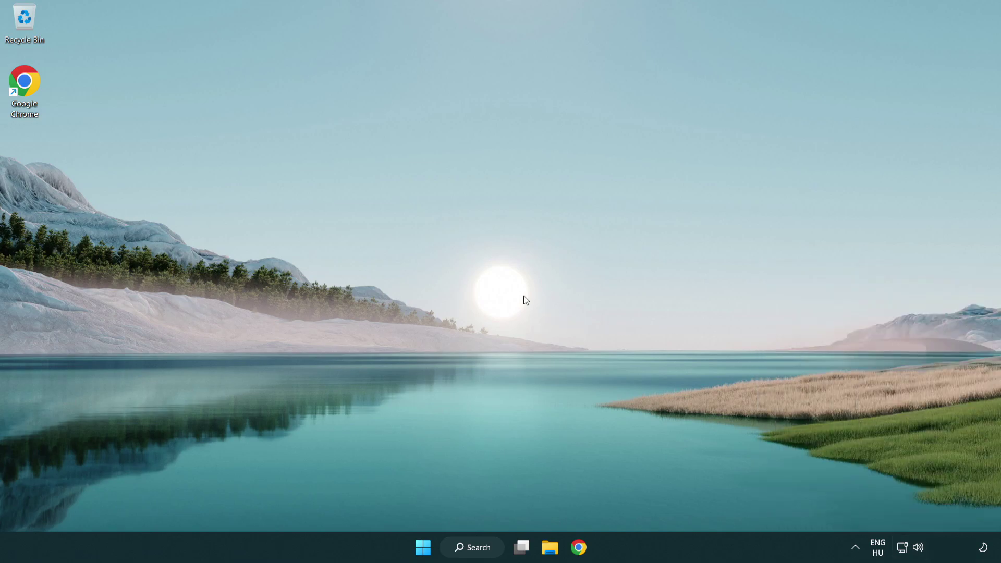
Reset sound devices and app volumes to recommended defaults in the Volume mixer, then close Settings
right_click(918, 548)
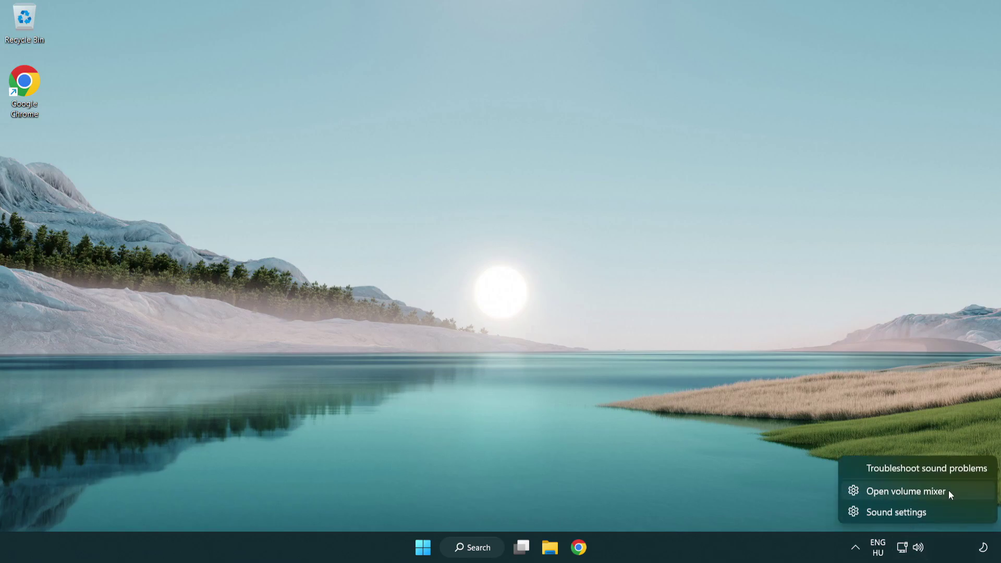
left_click(965, 491)
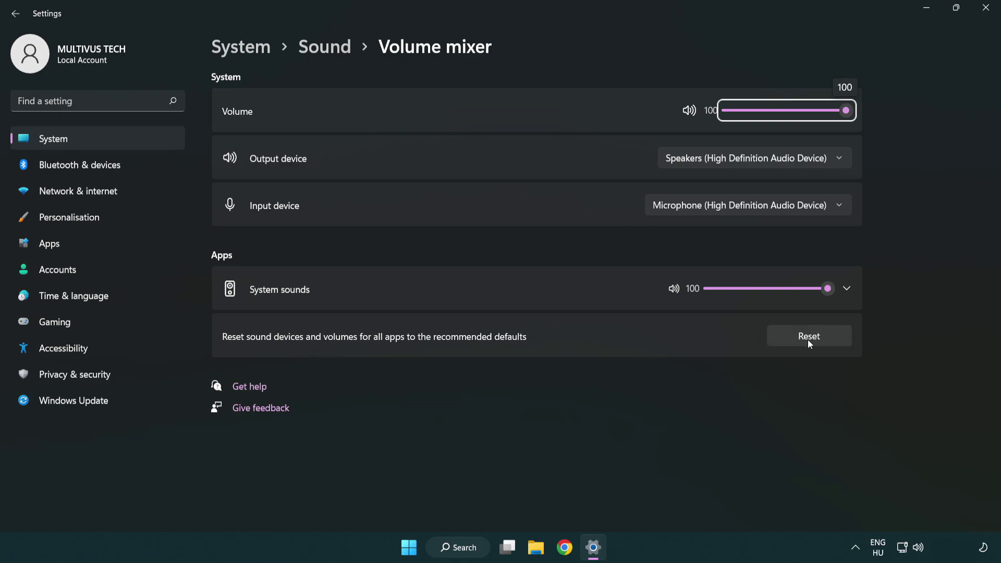
left_click(836, 339)
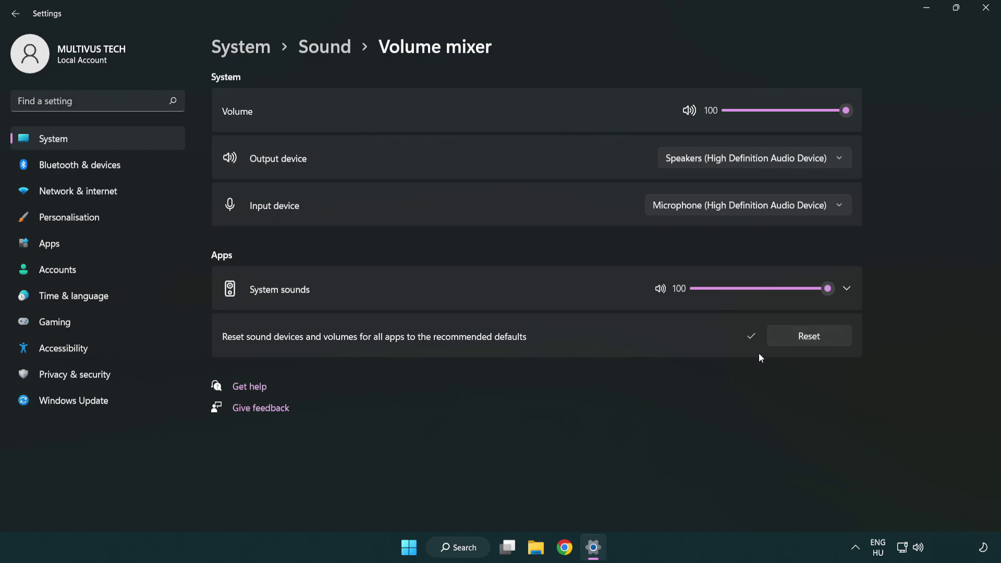
left_click(987, 8)
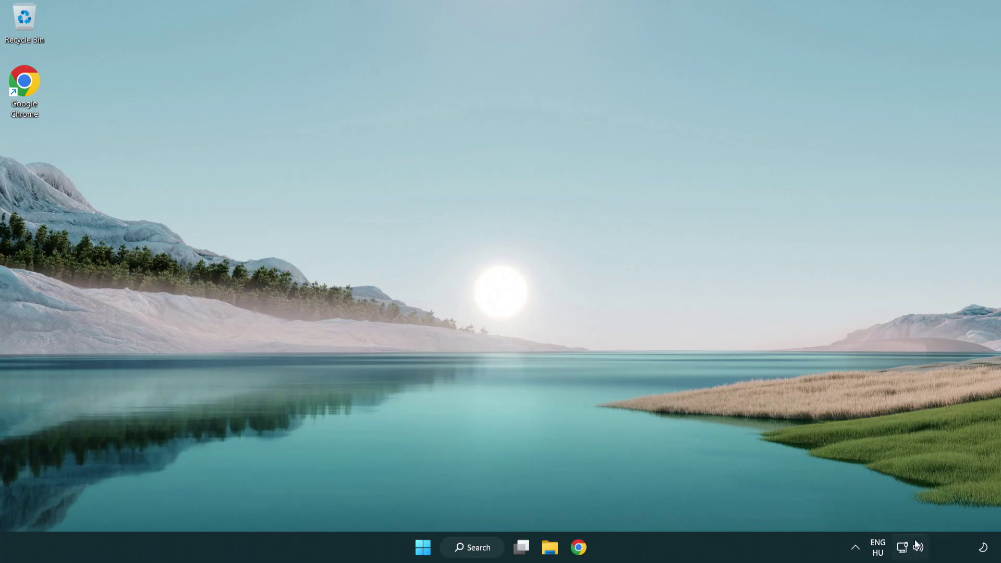
Open Sound settings, raise the output volume to 100, and scroll to the Advanced section
right_click(918, 548)
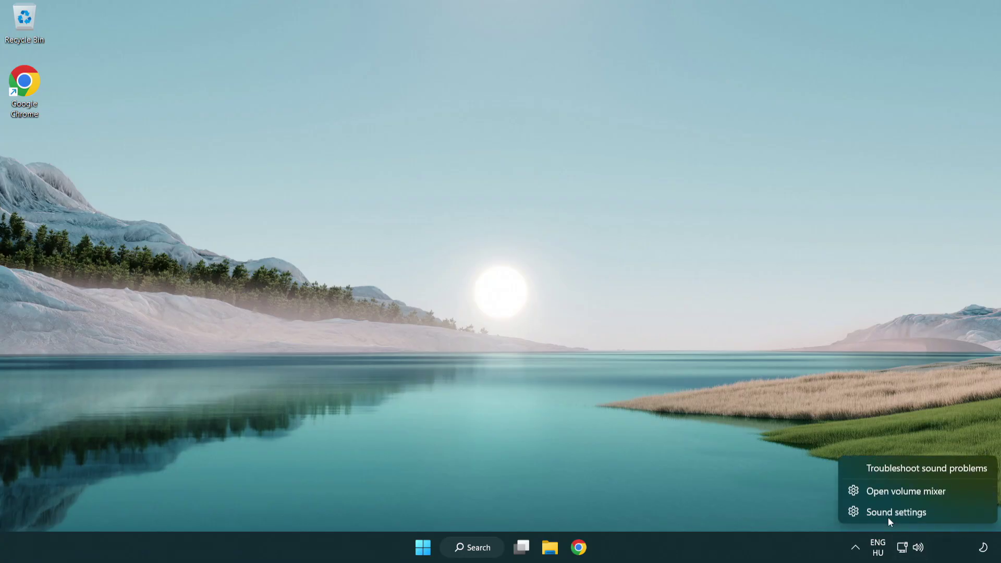
left_click(958, 516)
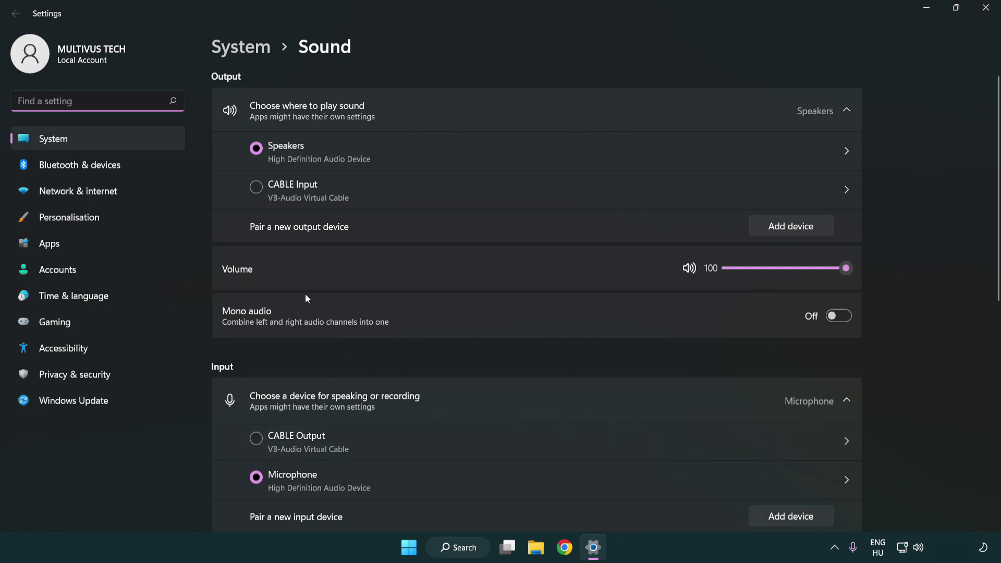
left_click_drag(806, 272, 894, 267)
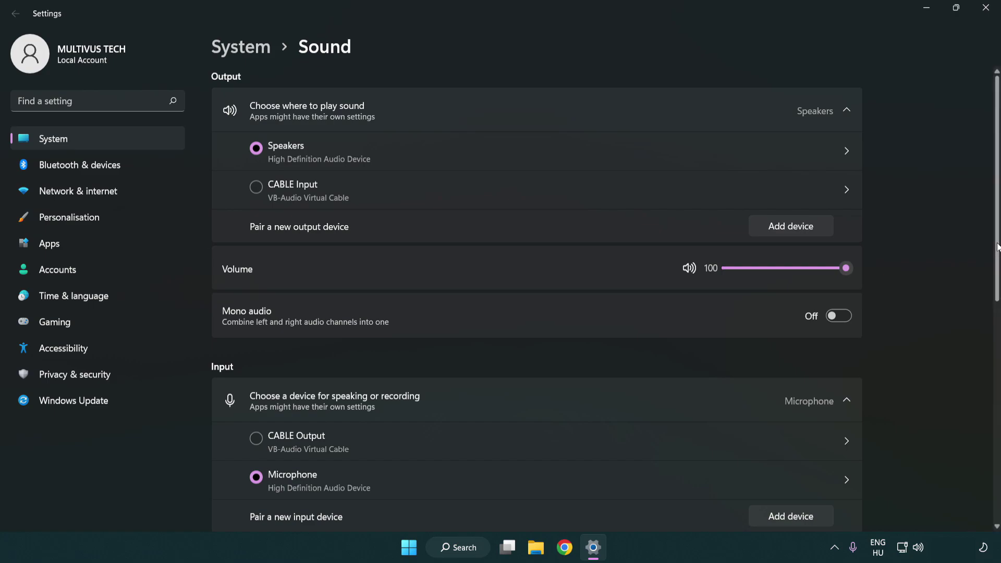
scroll(998, 247, "down", 7)
scroll(583, 339, "down", 2)
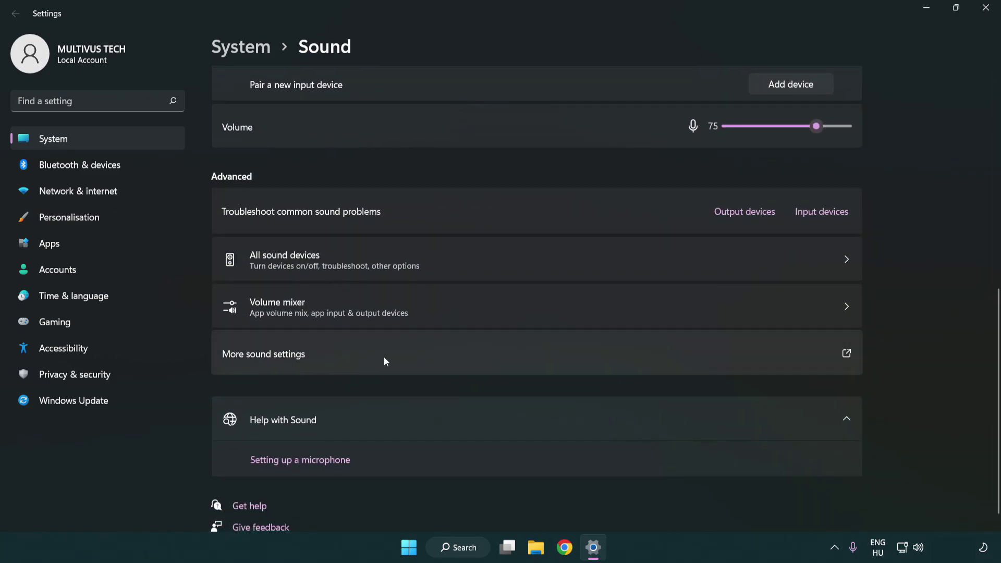
Disable the CABLE Input playback device in the classic Sound dialog, leaving the Speakers active
left_click(384, 357)
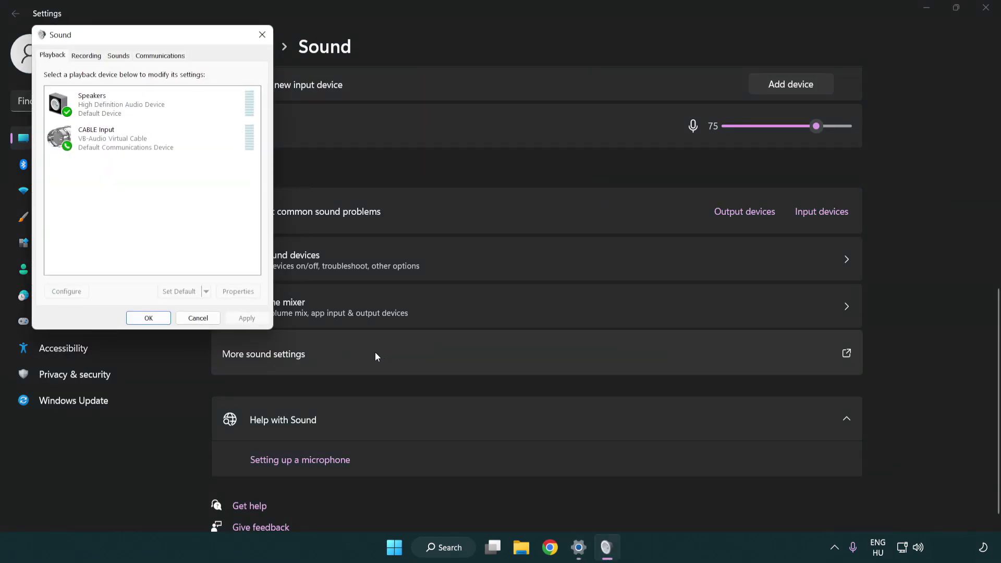
left_click_drag(175, 38, 515, 135)
left_click(480, 240)
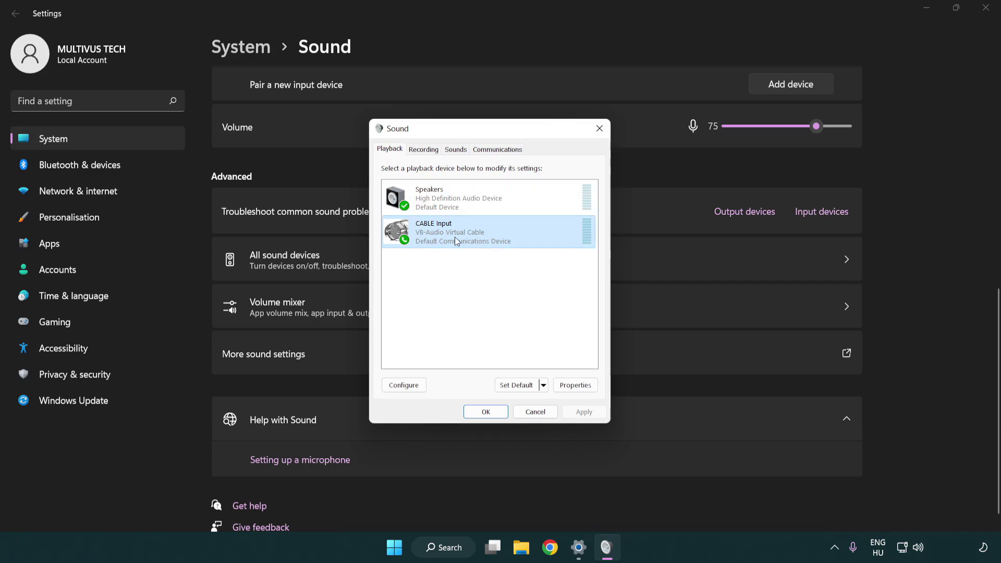
right_click(454, 240)
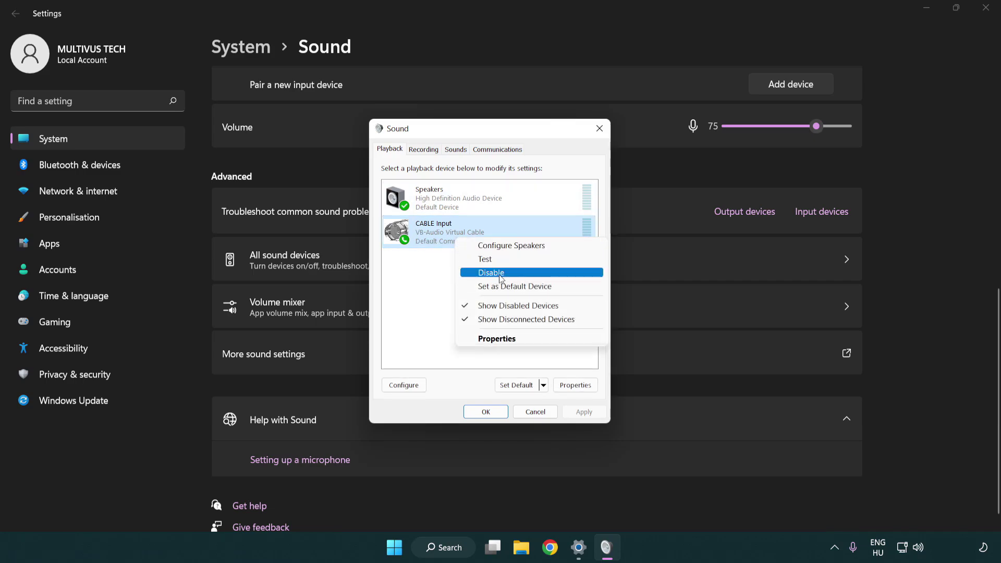
left_click(518, 273)
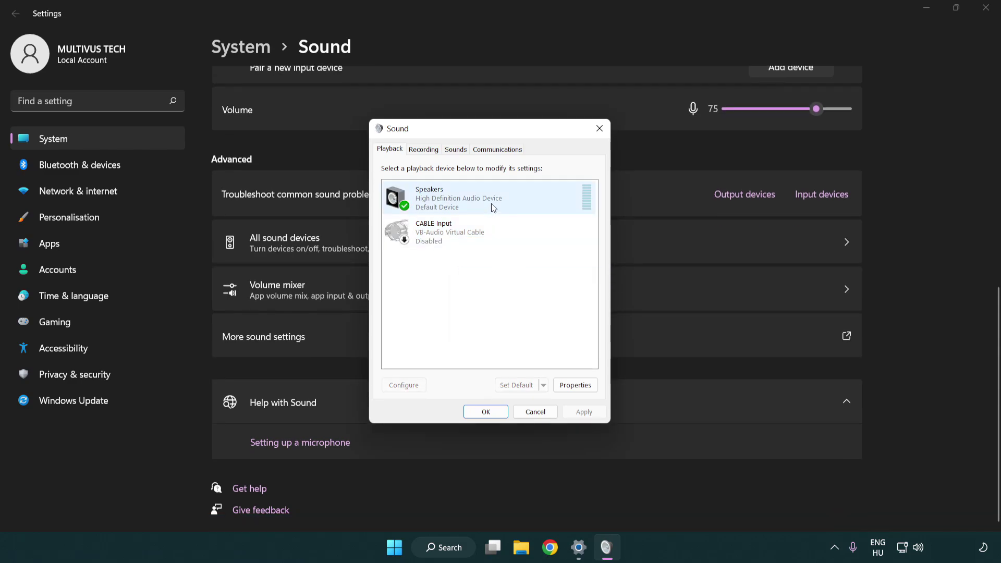
right_click(510, 202)
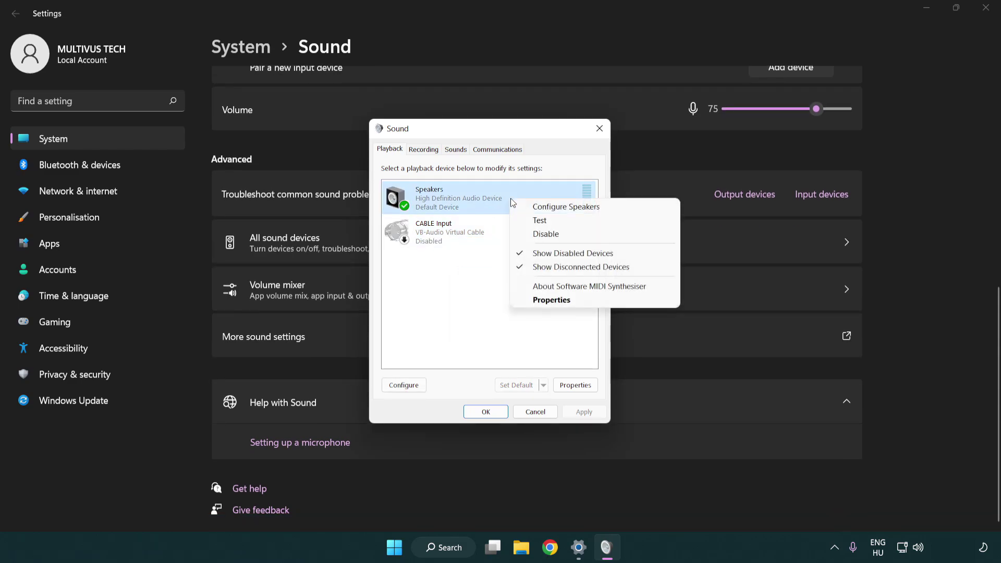
Set up the Speakers as 7.1 Surround with full-range front and surround speakers
left_click(550, 209)
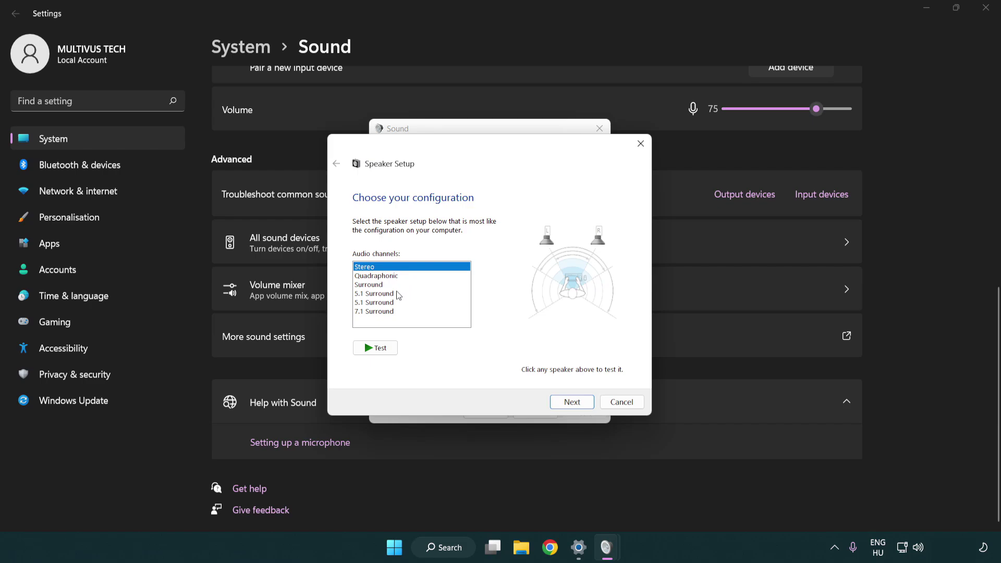
left_click(400, 294)
left_click(399, 303)
left_click(399, 311)
left_click(572, 402)
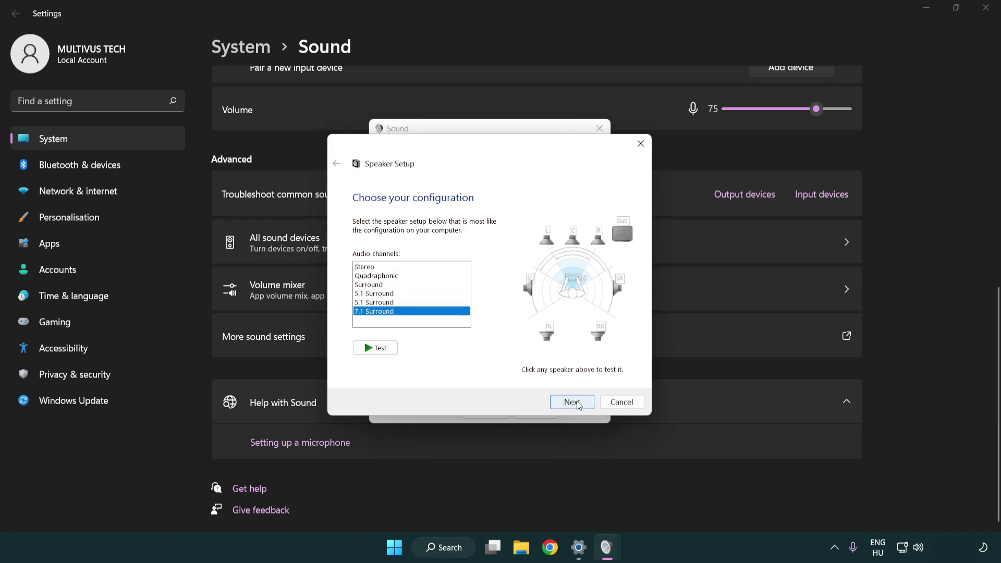
left_click(569, 404)
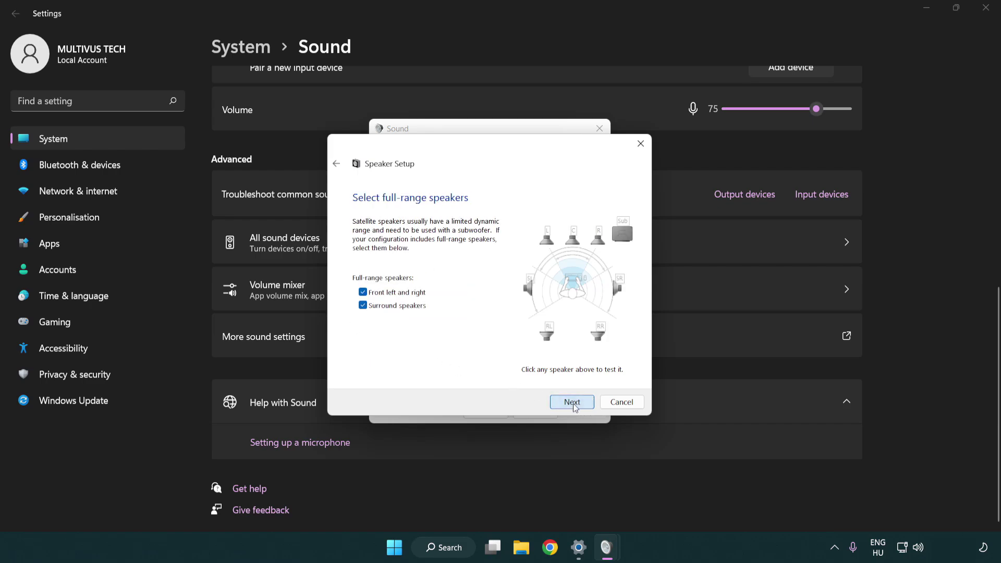
left_click(579, 405)
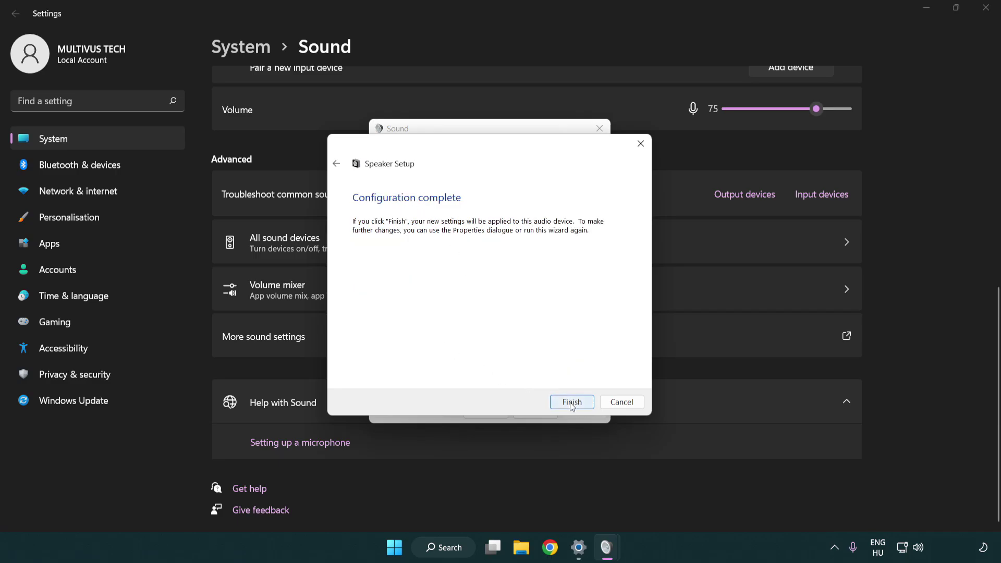
left_click(569, 402)
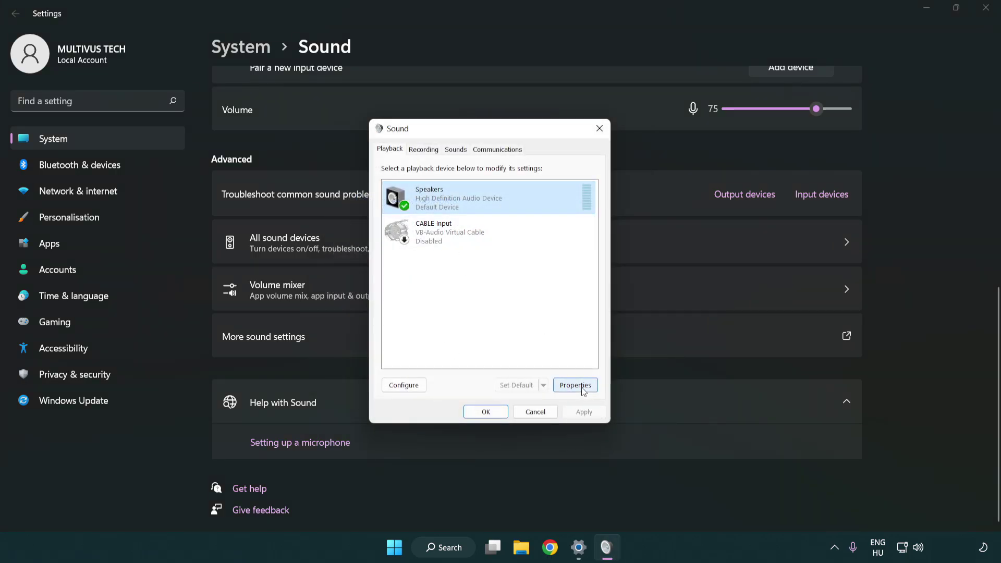
Turn off all sound enhancements in the Speakers Properties
left_click(576, 385)
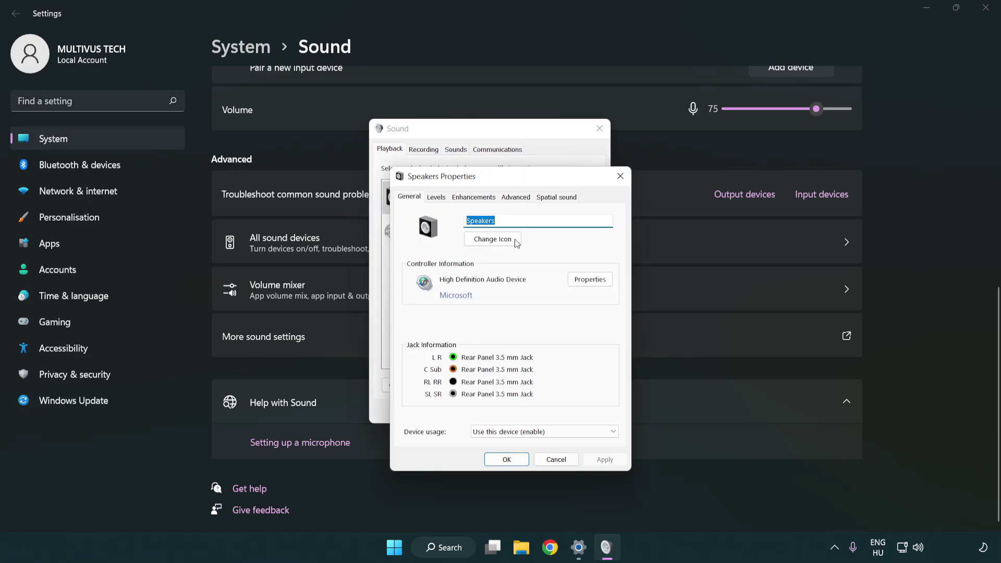
left_click_drag(505, 180, 489, 137)
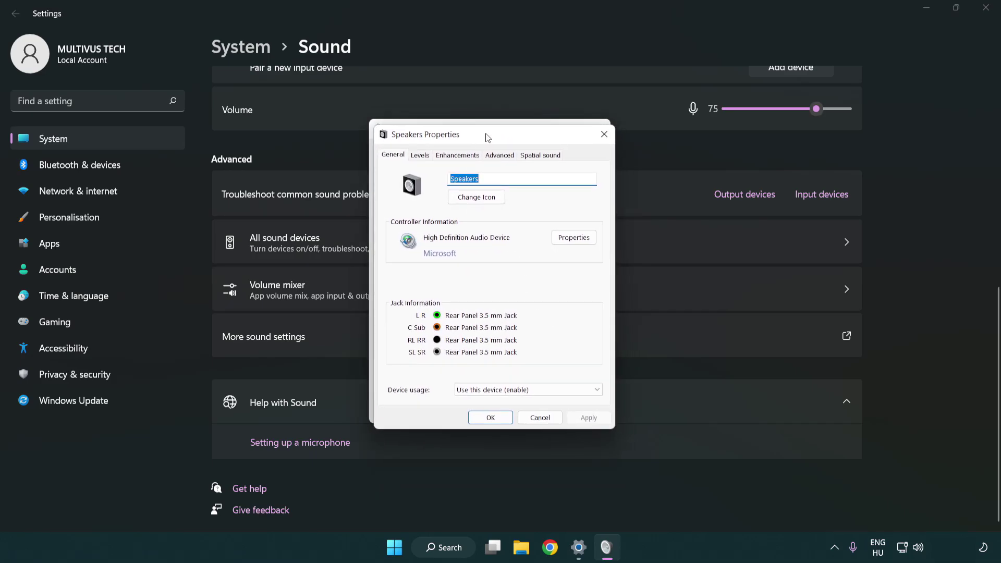
left_click(457, 155)
left_click(395, 209)
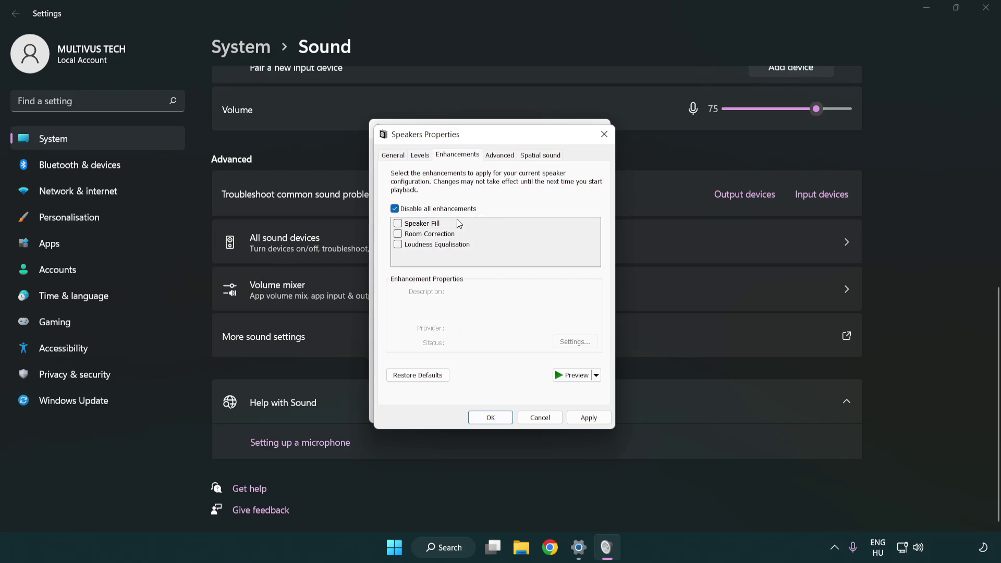
Keep the 16 bit, 48000 Hz (DVD Quality) default format, apply it, and close the Sound dialogs
left_click(499, 156)
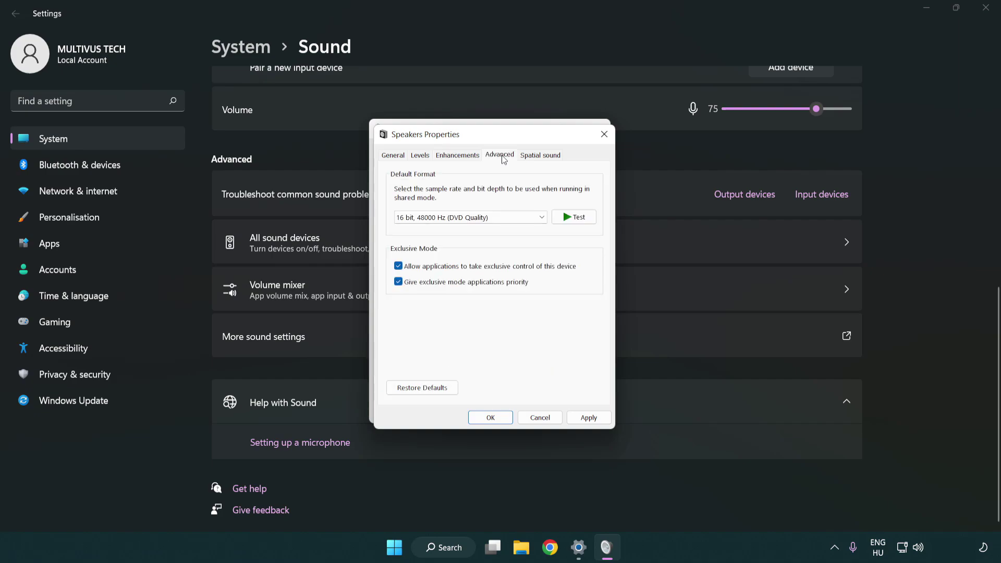
left_click(443, 218)
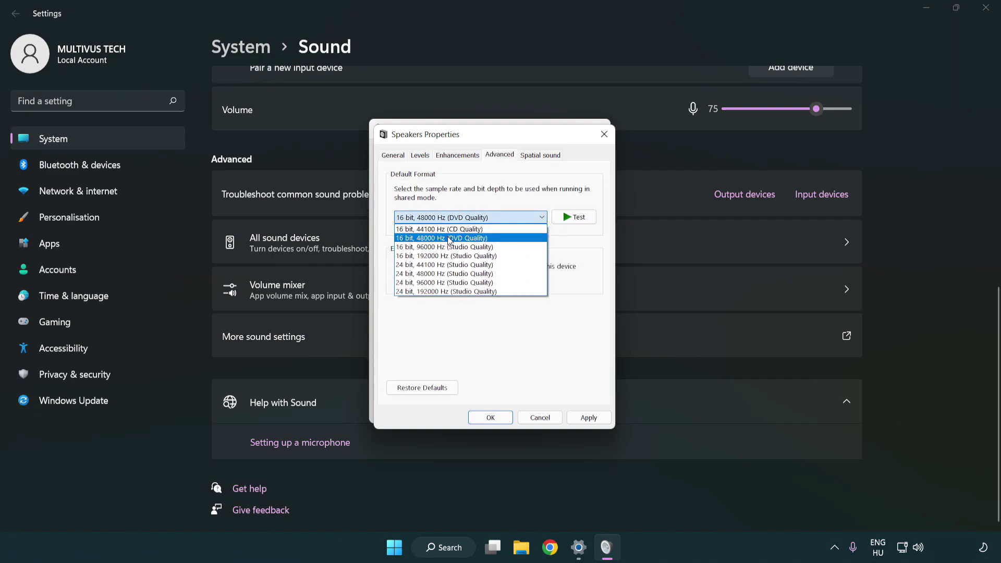
left_click(449, 240)
left_click(587, 419)
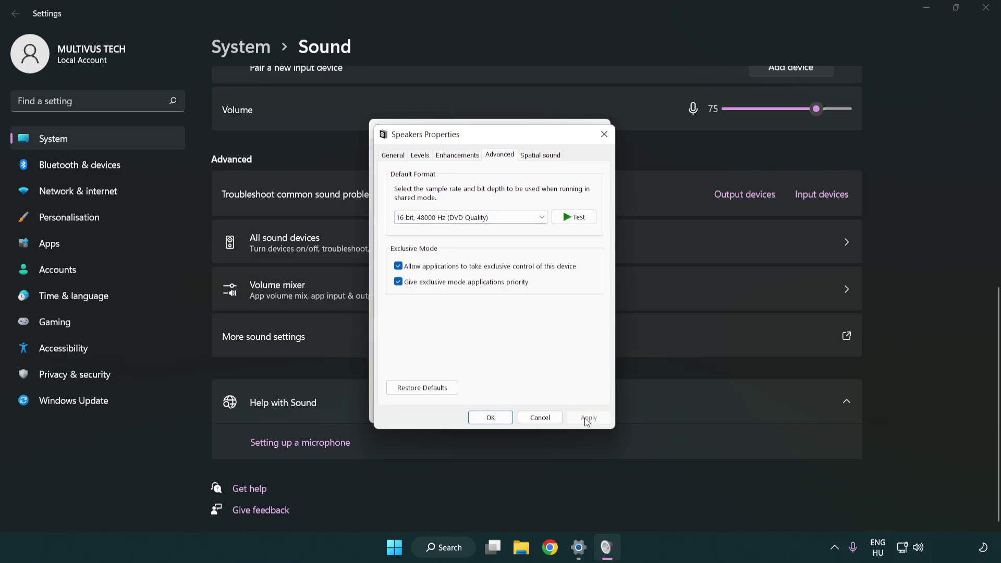
left_click(493, 420)
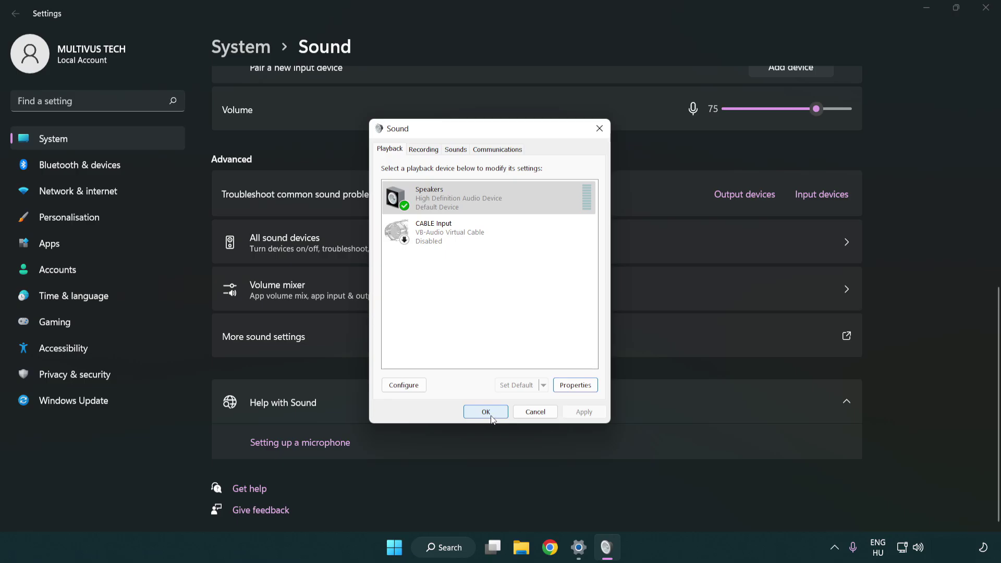
left_click(487, 414)
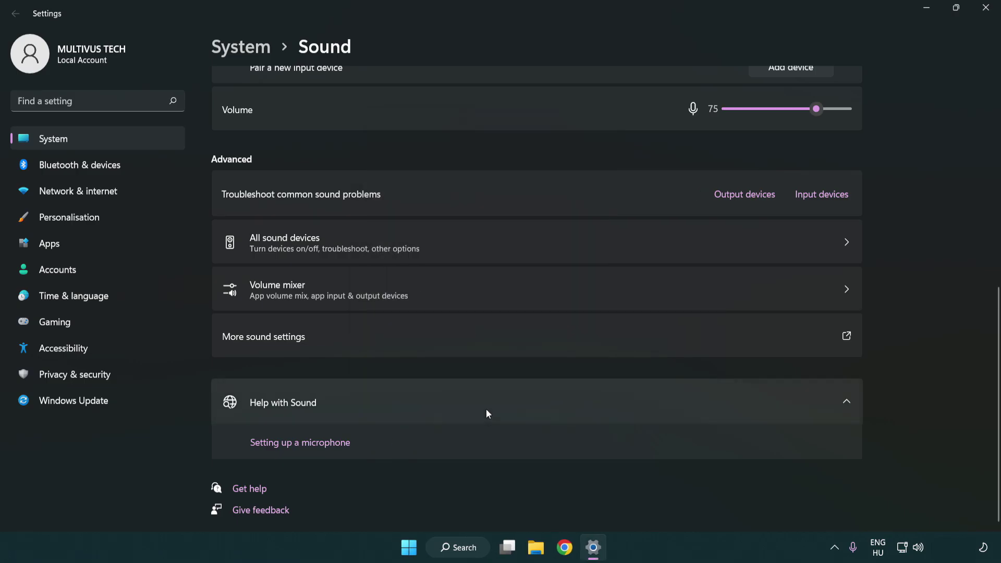
Close Settings and search the taskbar for 'device manager'
left_click(985, 7)
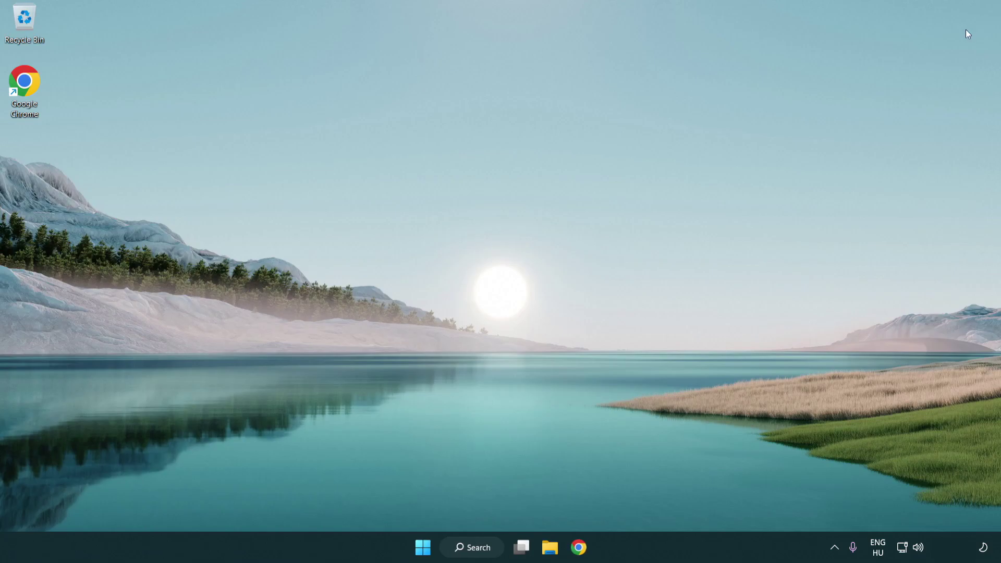
left_click(424, 550)
left_click(665, 505)
left_click(484, 555)
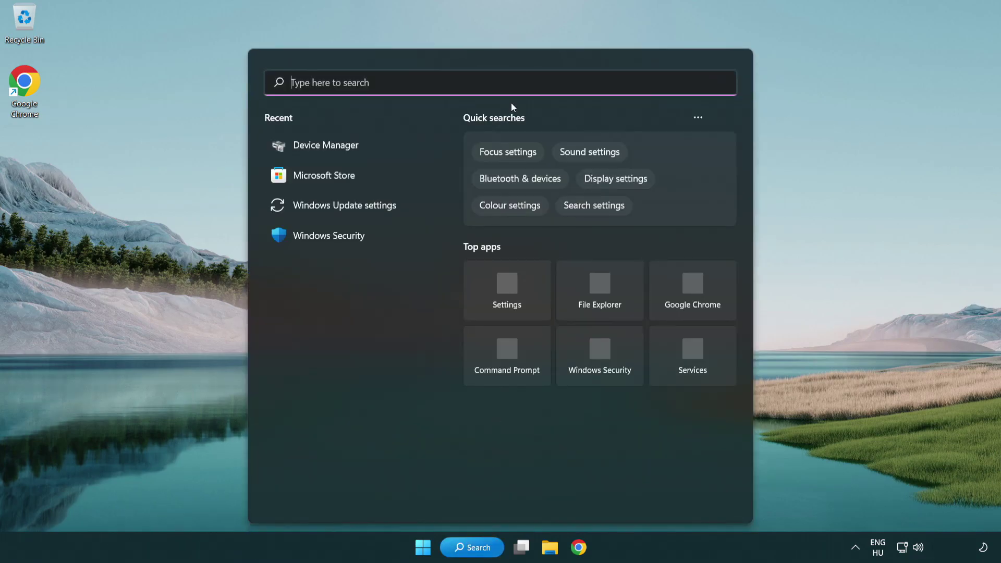
type("device manager")
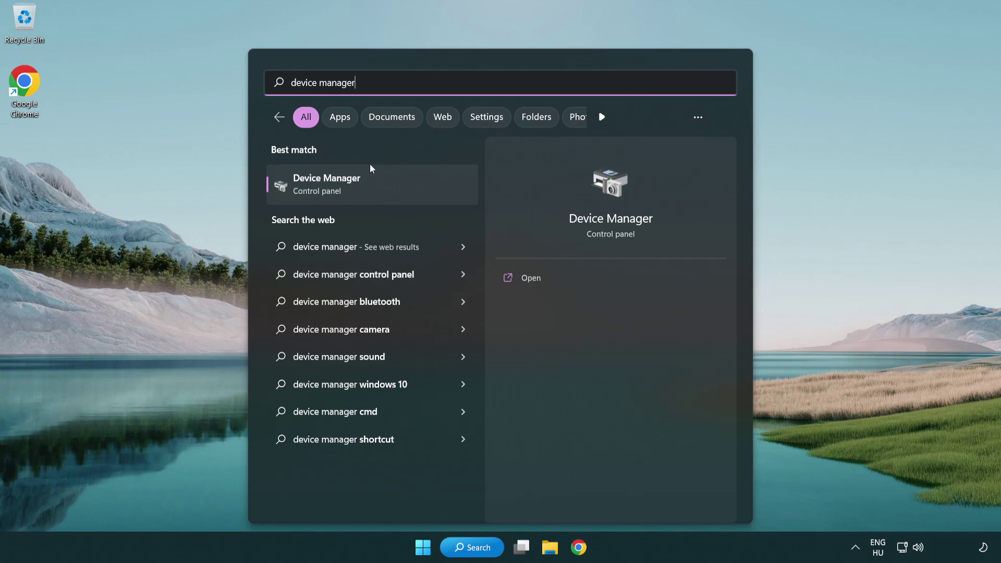
Open Device Manager and bring up the actions for High Definition Audio Device under Sound, video and game controllers
left_click(410, 190)
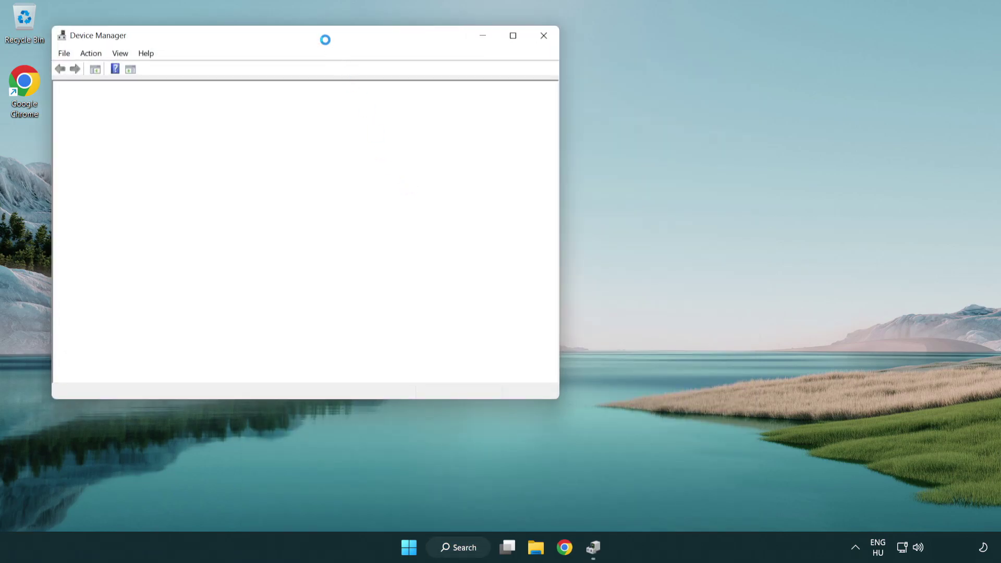
left_click_drag(317, 33, 505, 92)
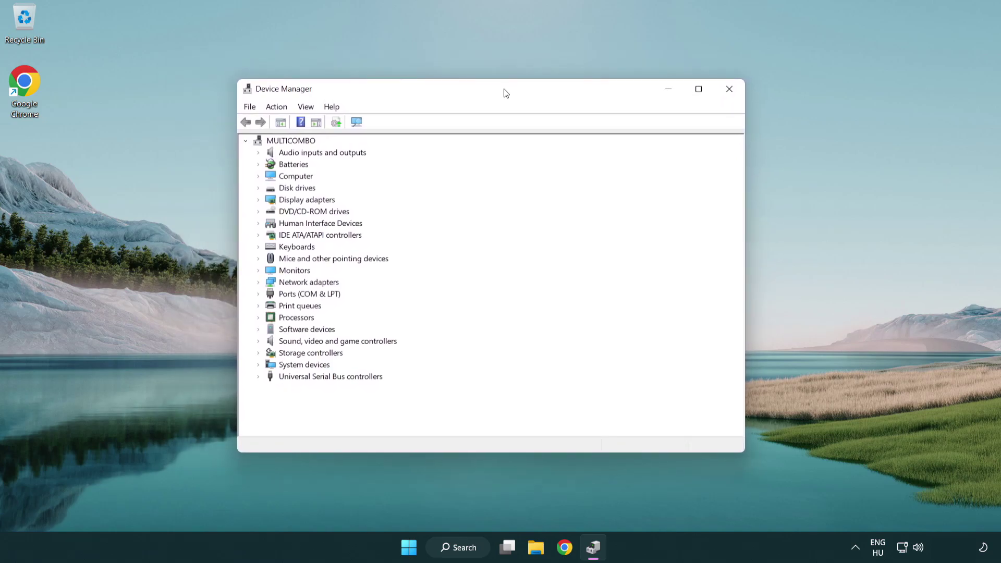
left_click(353, 343)
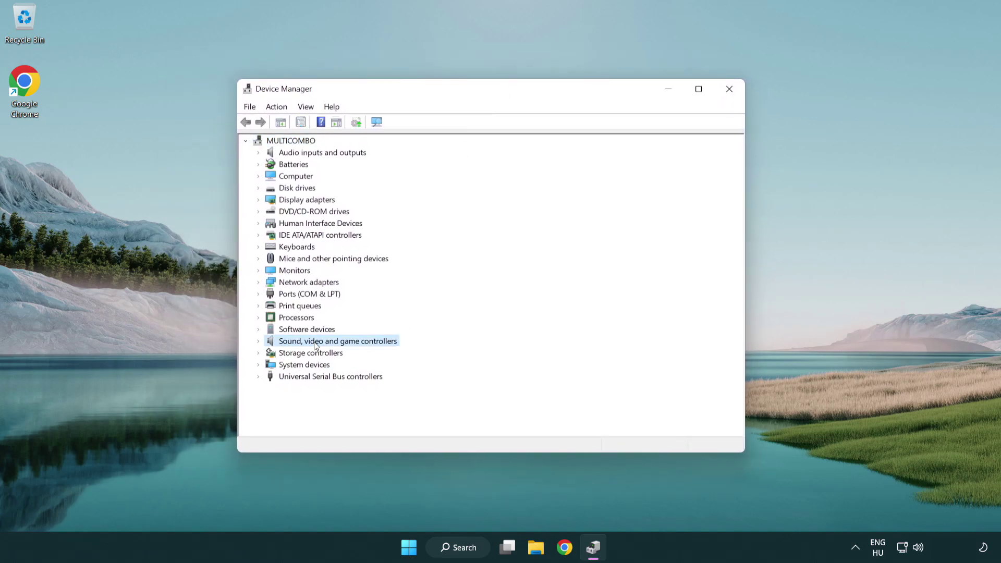
left_click(259, 342)
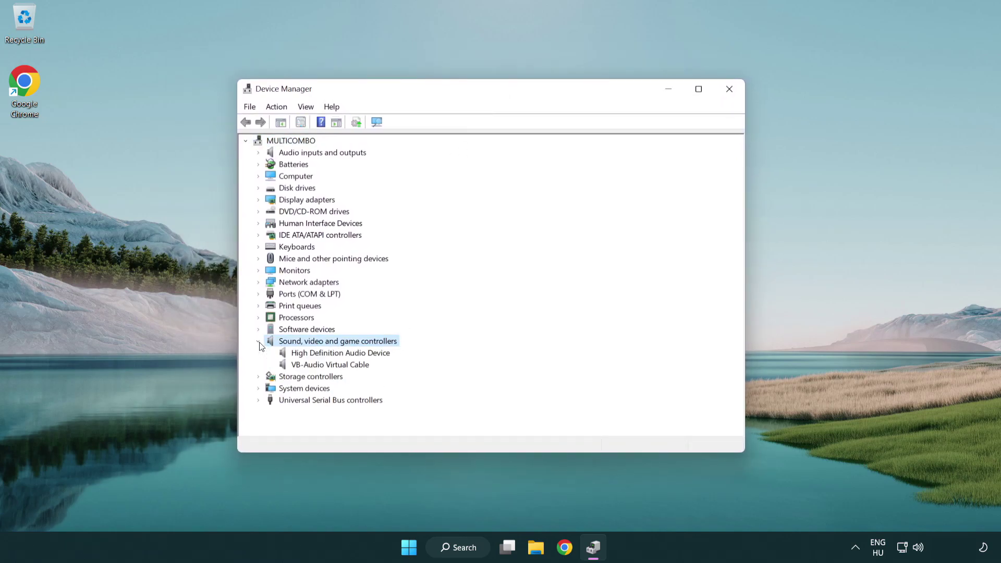
left_click(311, 354)
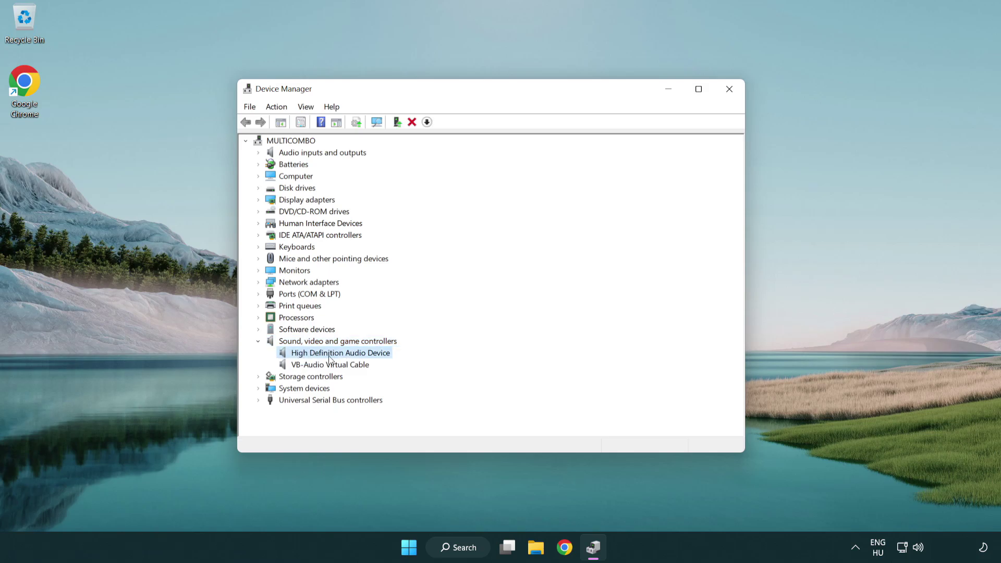
right_click(349, 353)
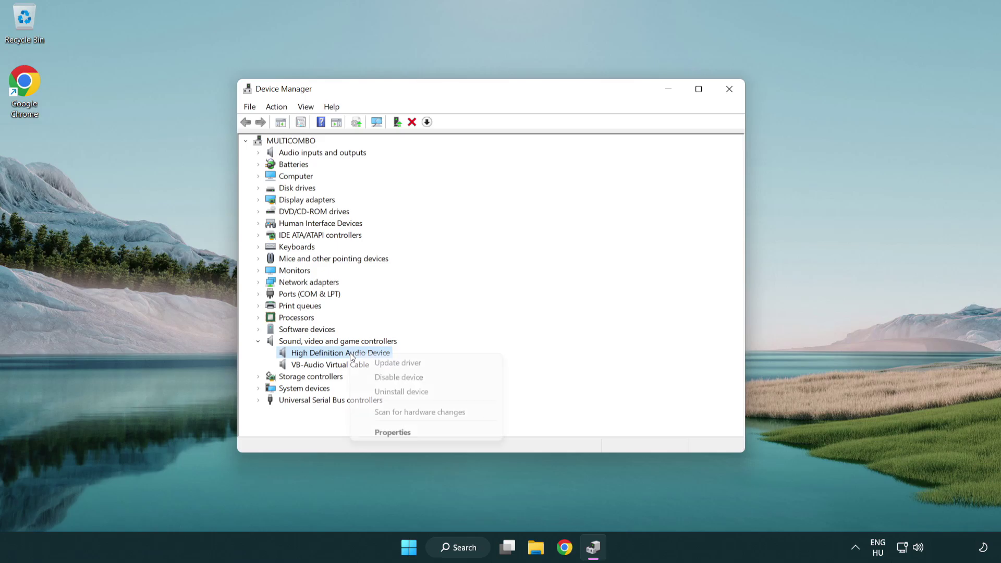
Update the driver by browsing this computer, picking High Definition Audio Device from the list, and accepting the warning
left_click(432, 363)
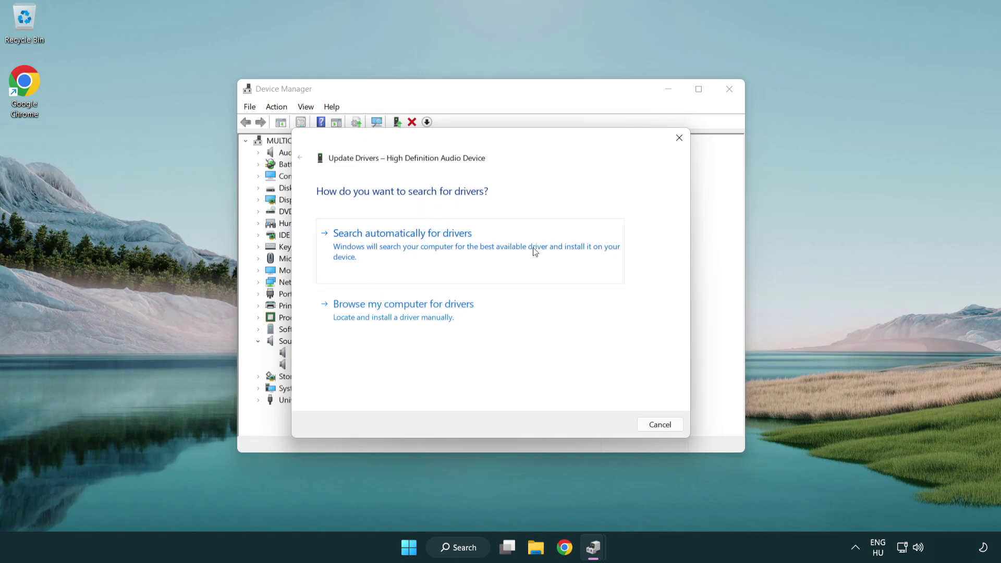
left_click(406, 328)
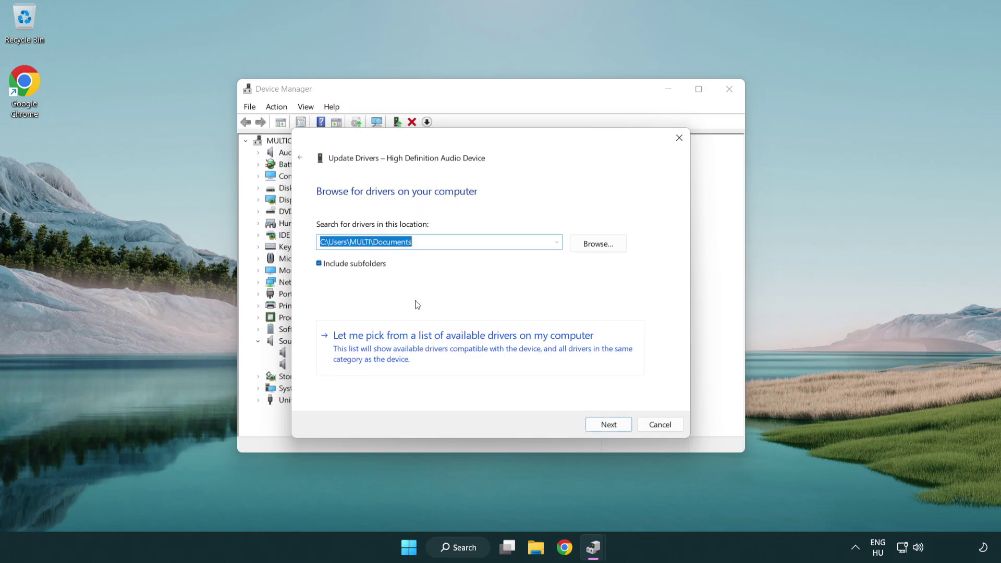
left_click(480, 352)
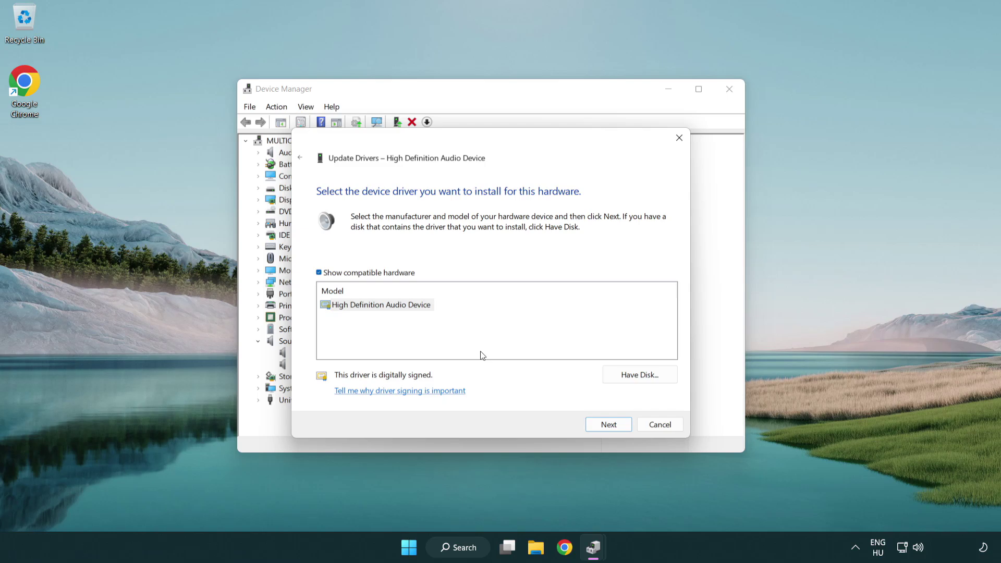
left_click(320, 307)
left_click(321, 306)
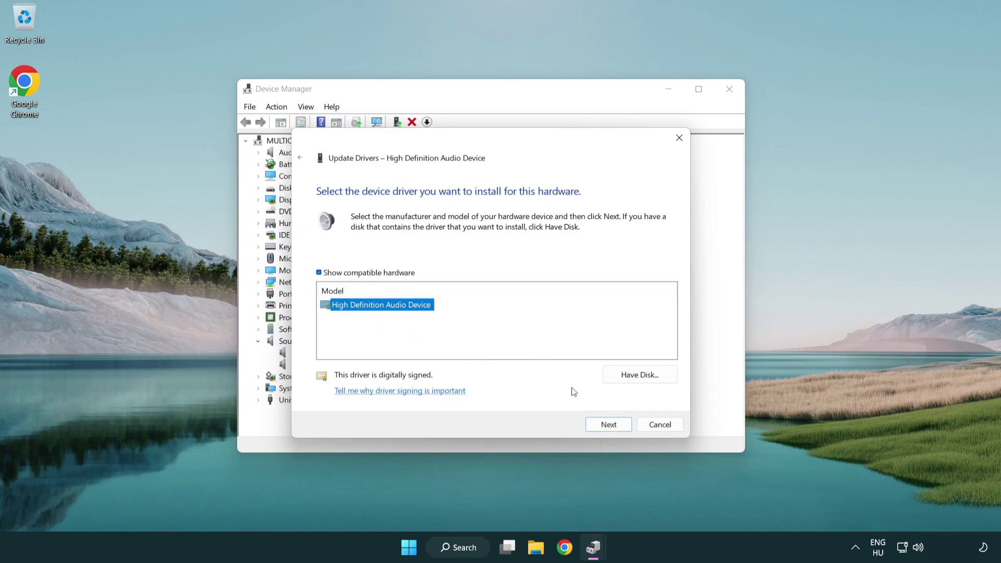
left_click(621, 428)
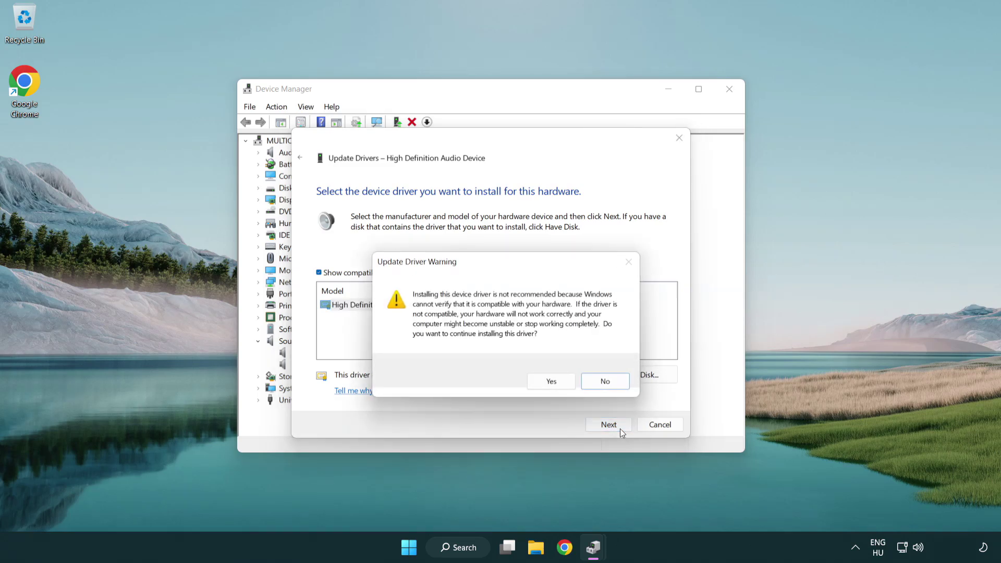
left_click(552, 384)
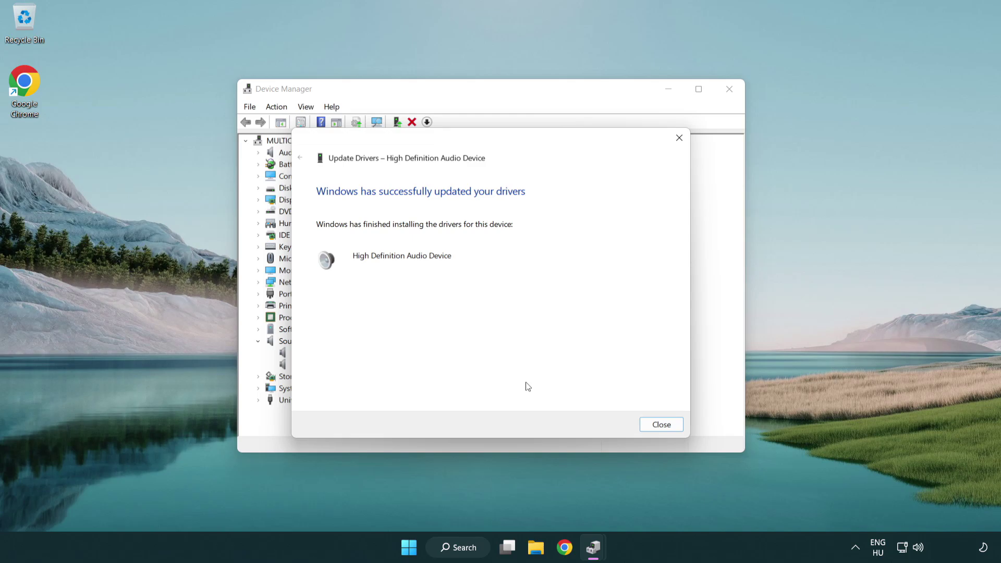
Close the driver wizard and Device Manager, then bring up the Start menu power options
left_click(663, 428)
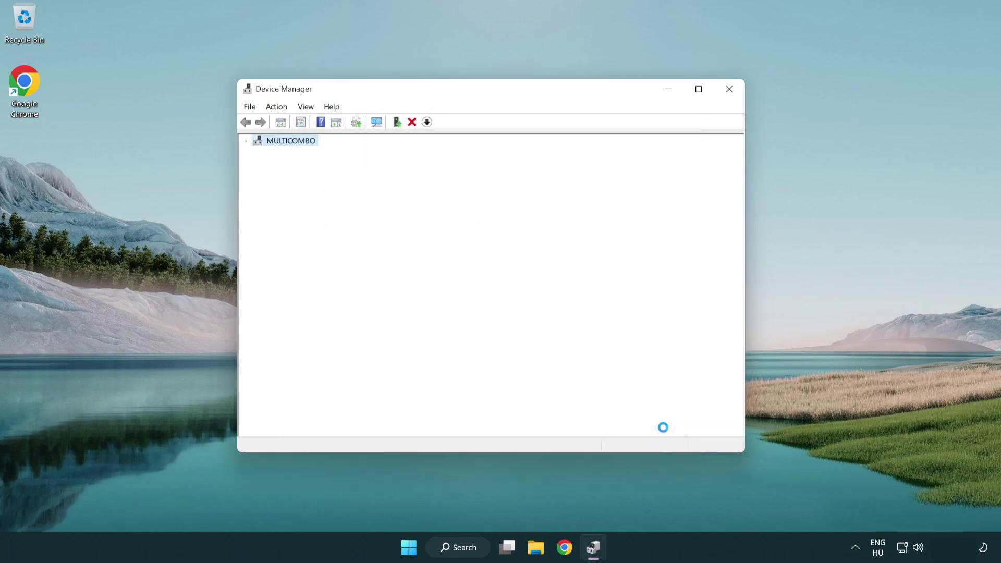
left_click(729, 89)
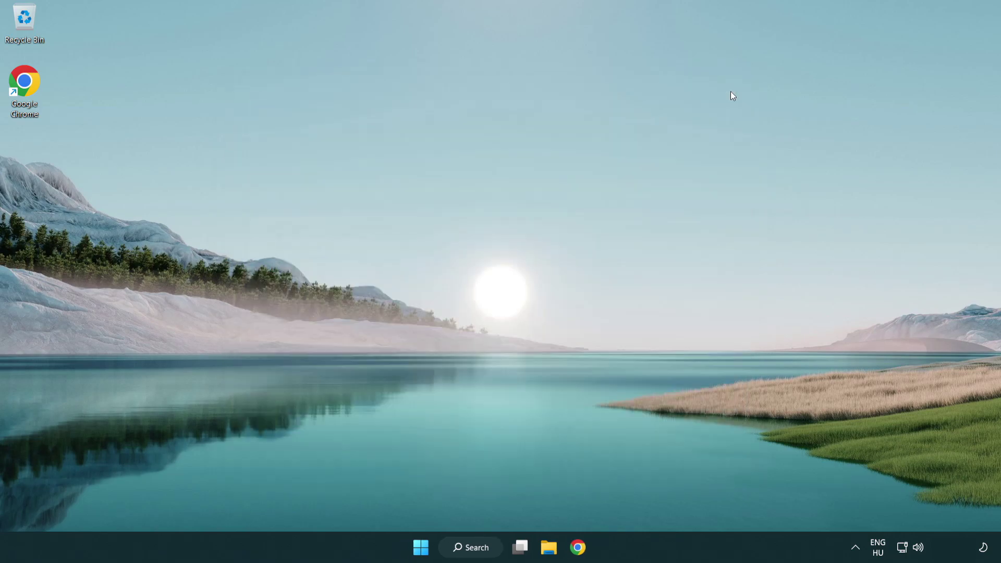
left_click(423, 547)
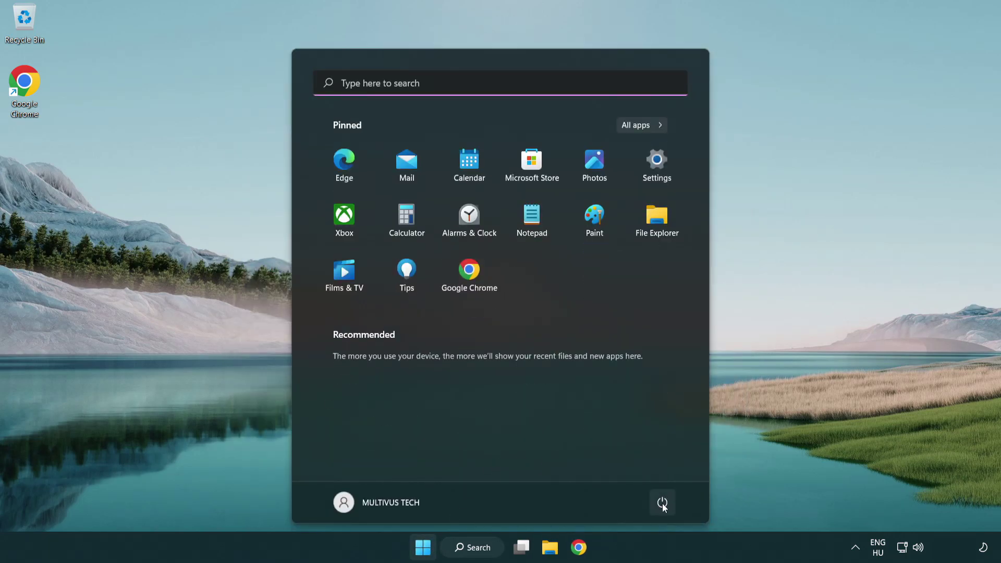
left_click(662, 502)
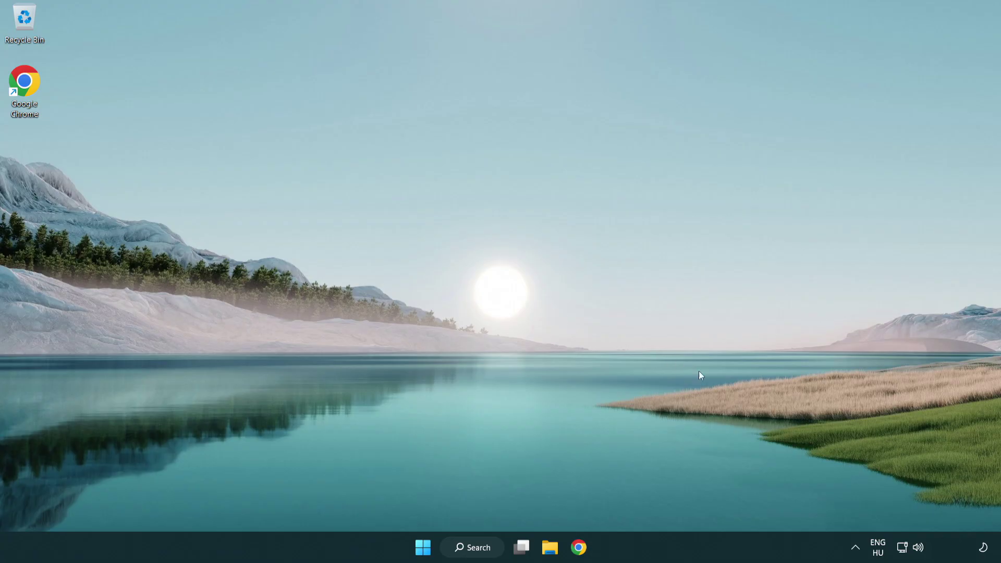
Launch the Playing Audio troubleshooter from the taskbar speaker icon's Troubleshoot sound problems option
right_click(921, 550)
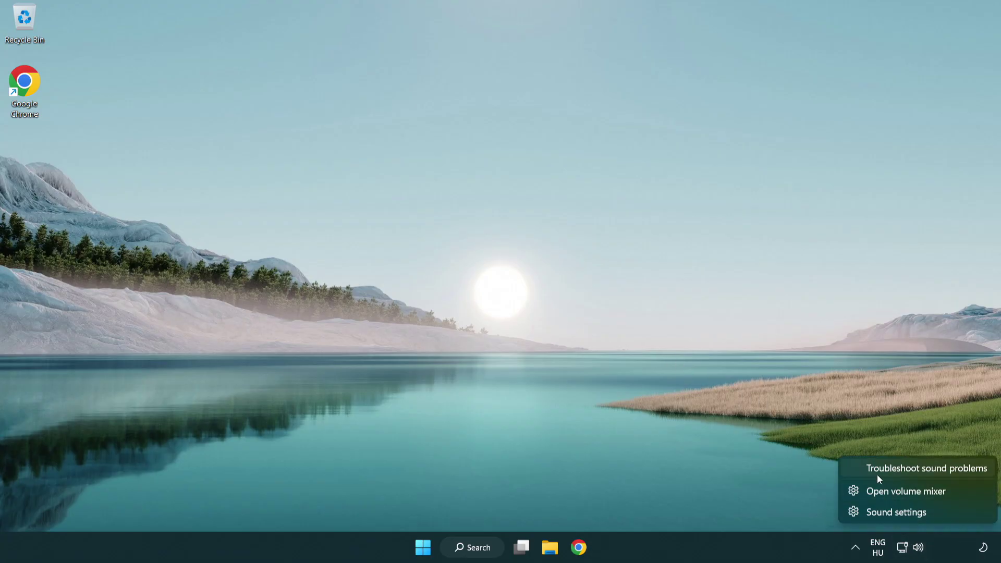
left_click(915, 473)
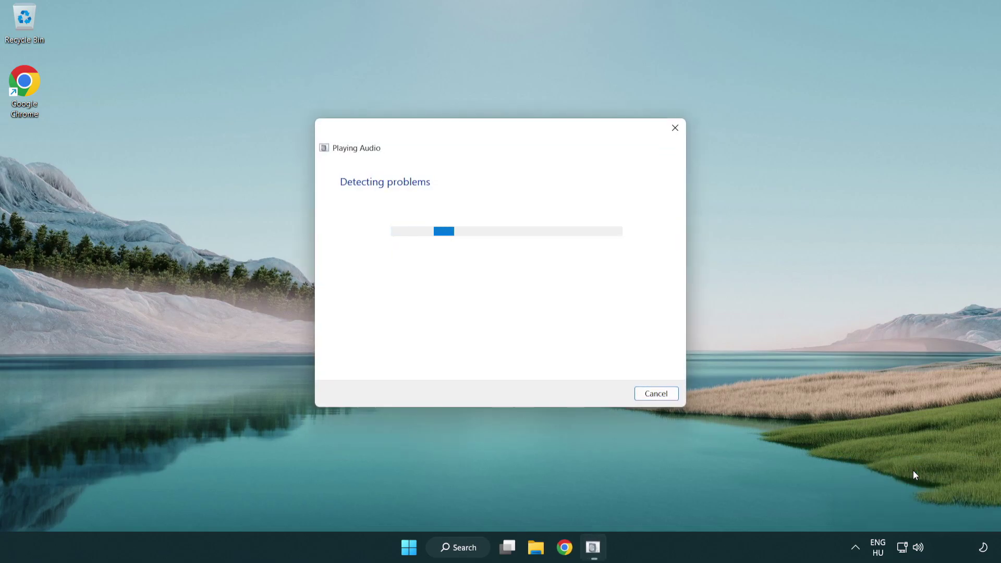